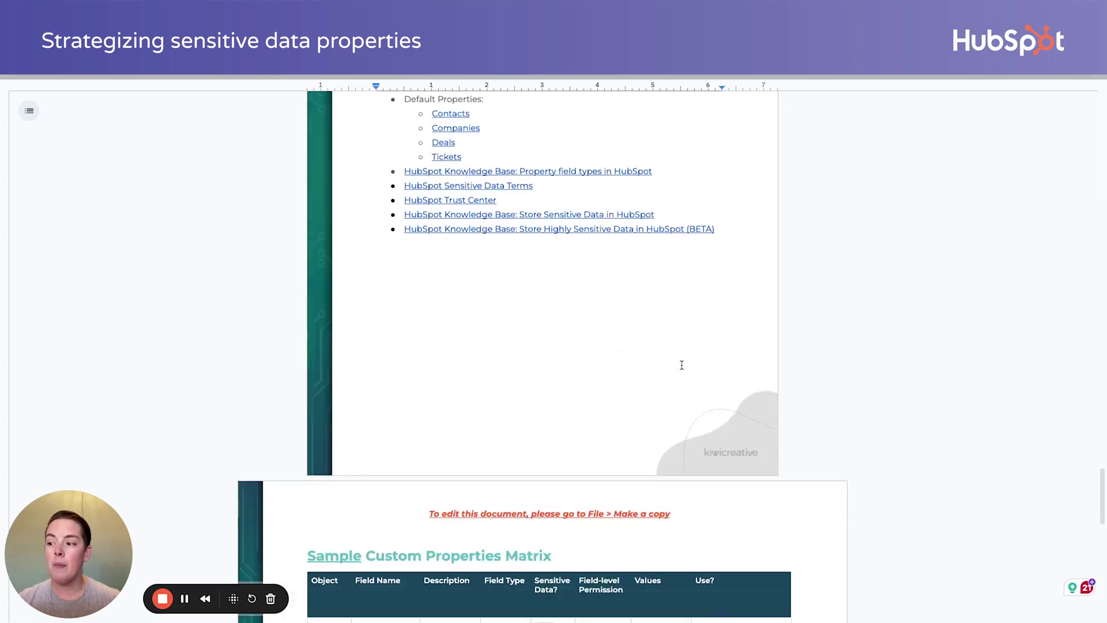
Look at the Sample Custom Properties Matrix in the worksheet.
scroll(681, 364, down, 7)
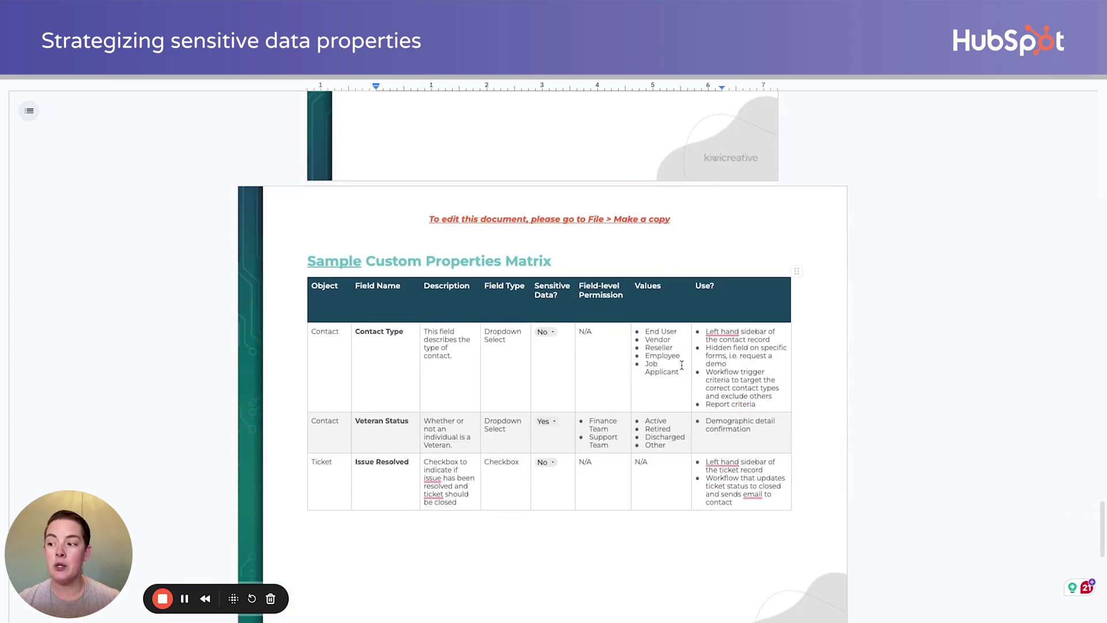
scroll(681, 365, down, 2)
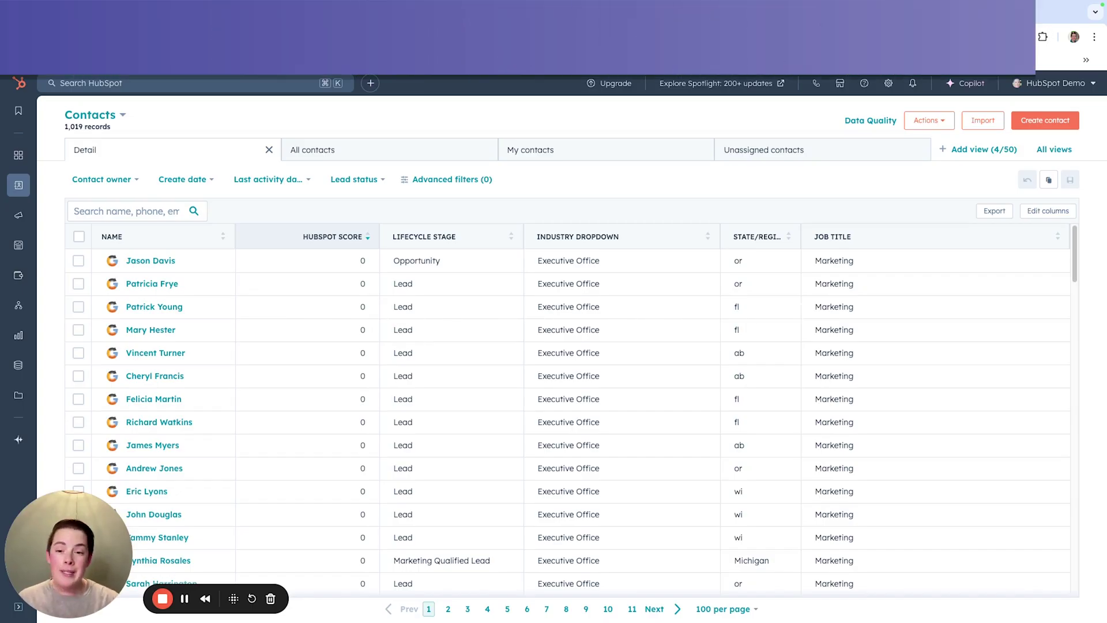
Open the sensitive data configuration in the HubSpot account's Privacy & Consent settings and select Personal Sensitive Data for storage.
click(888, 84)
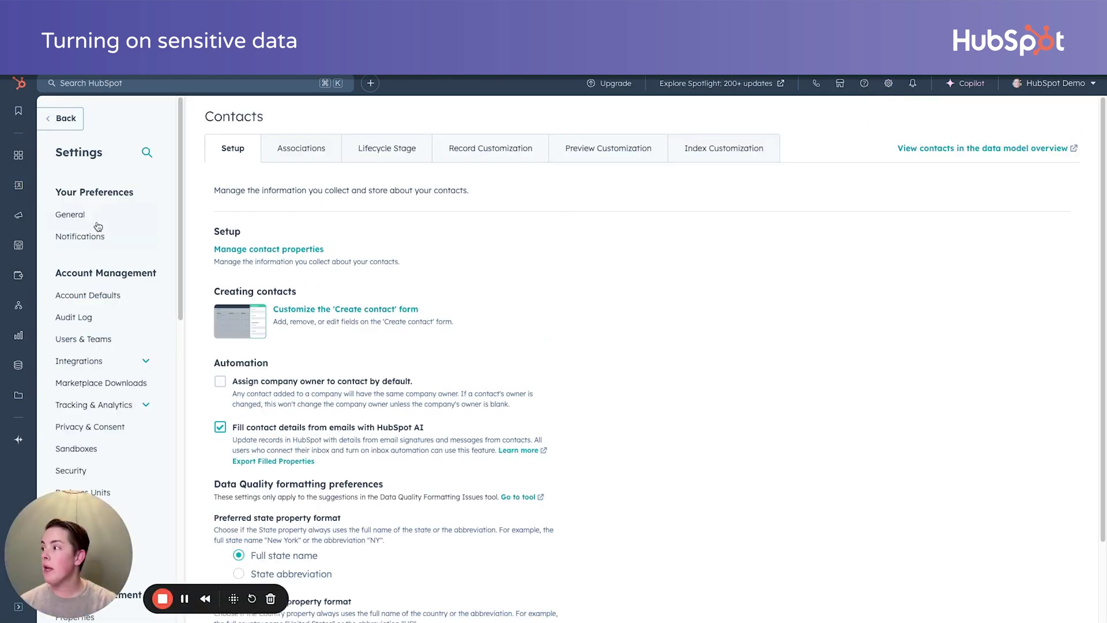
scroll(111, 296, down, 1)
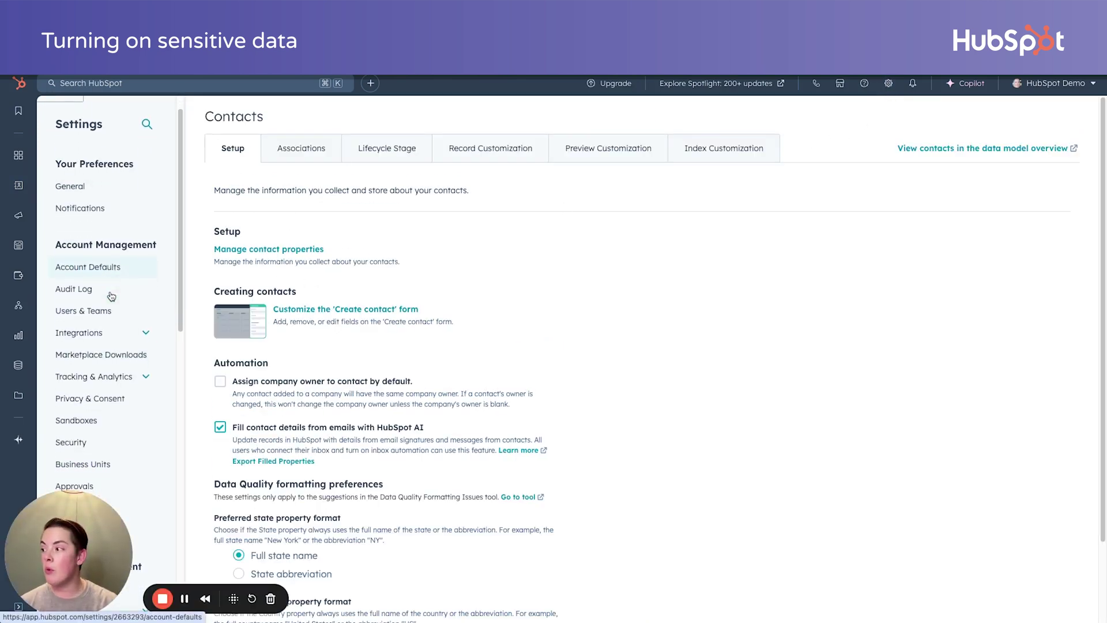
drag(158, 238, 54, 243)
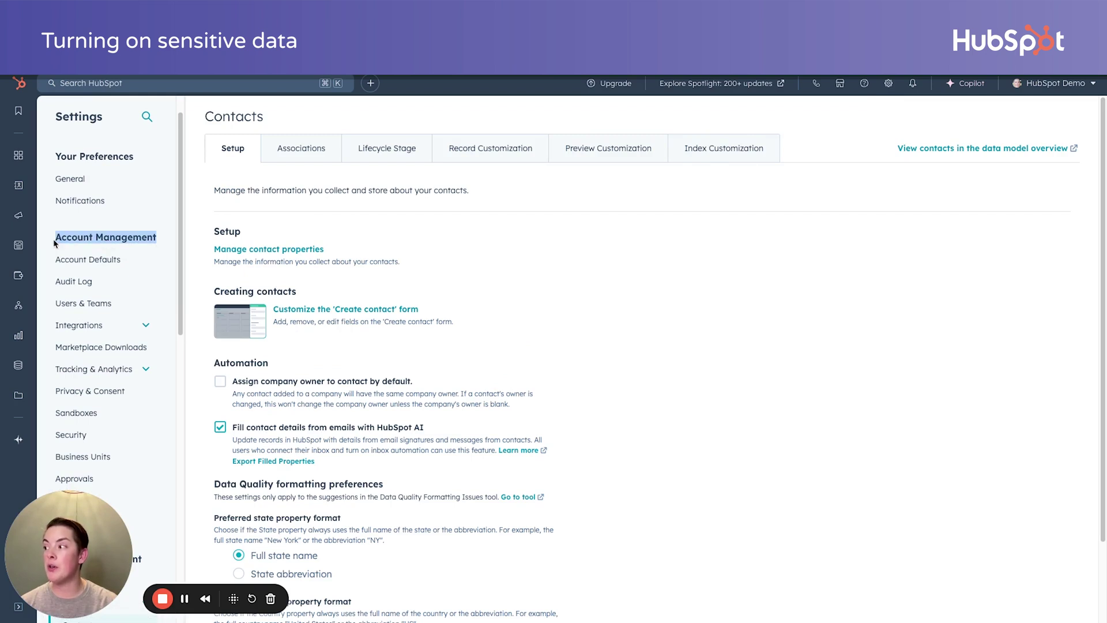
click(107, 395)
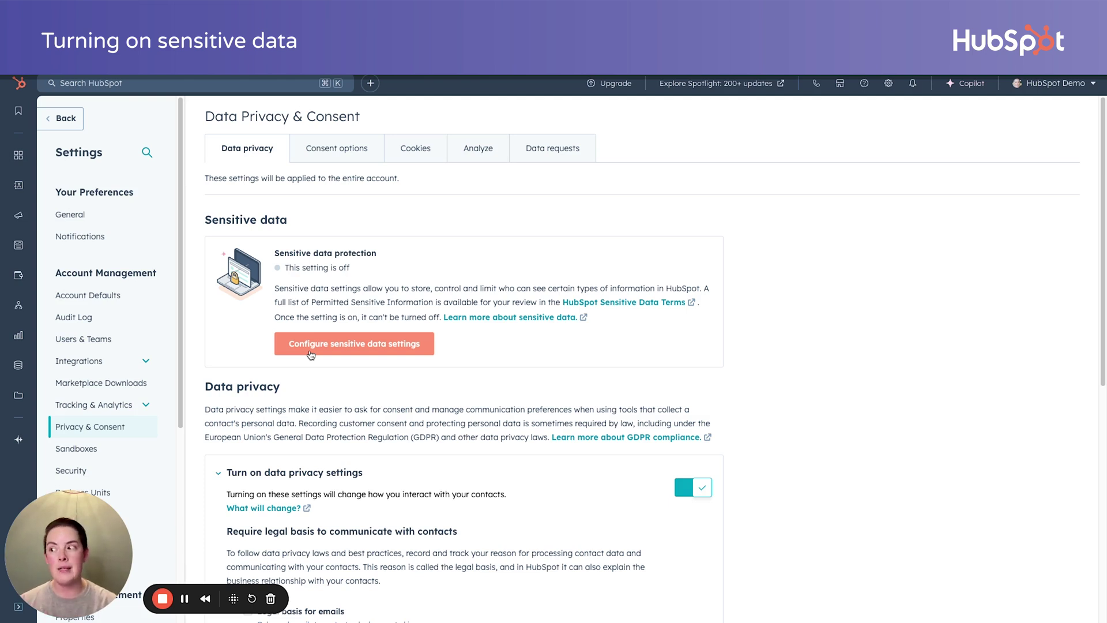
click(338, 343)
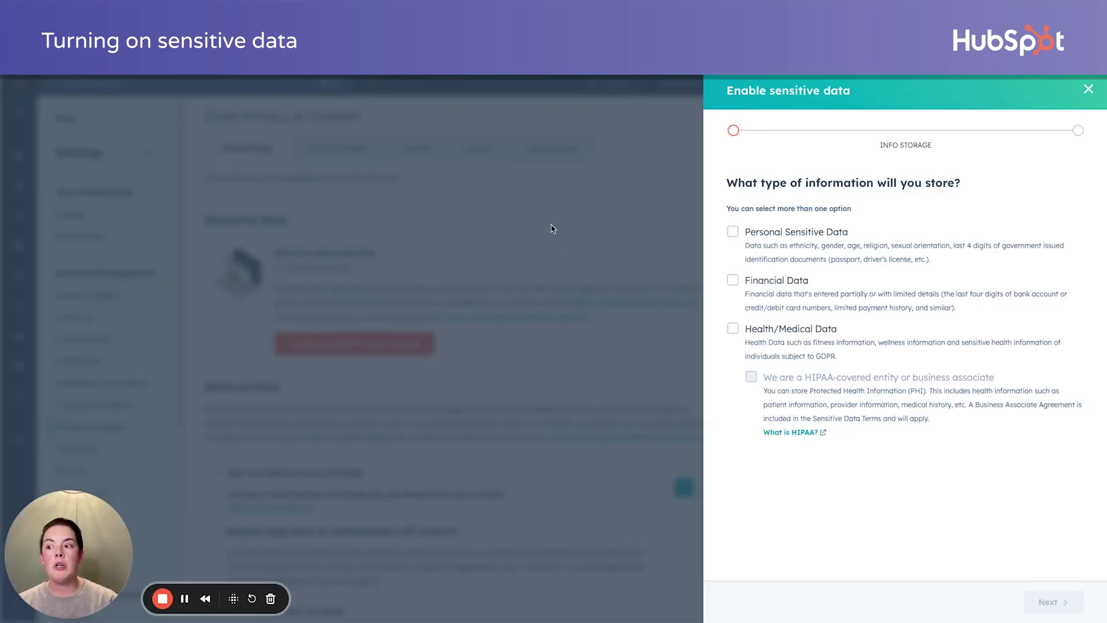
click(733, 231)
click(732, 280)
click(733, 329)
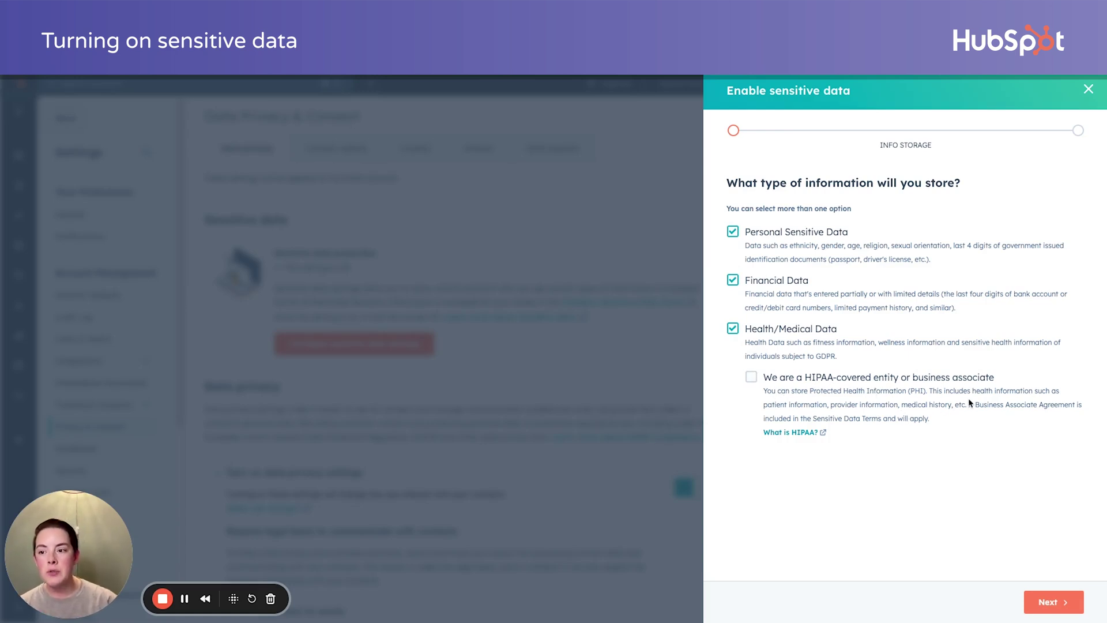
click(751, 379)
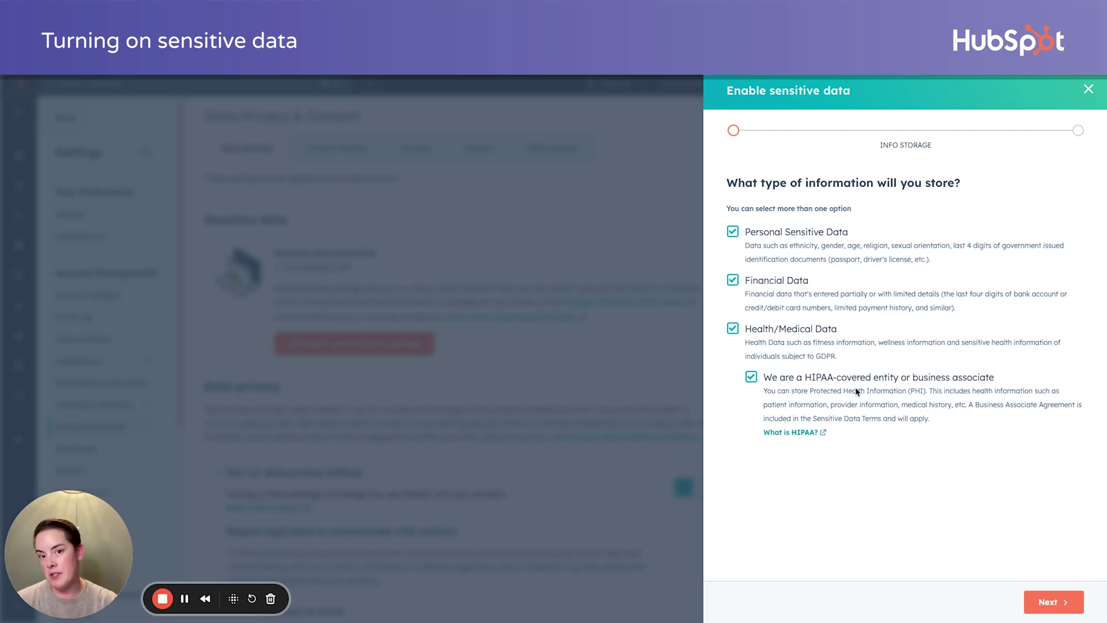
click(751, 377)
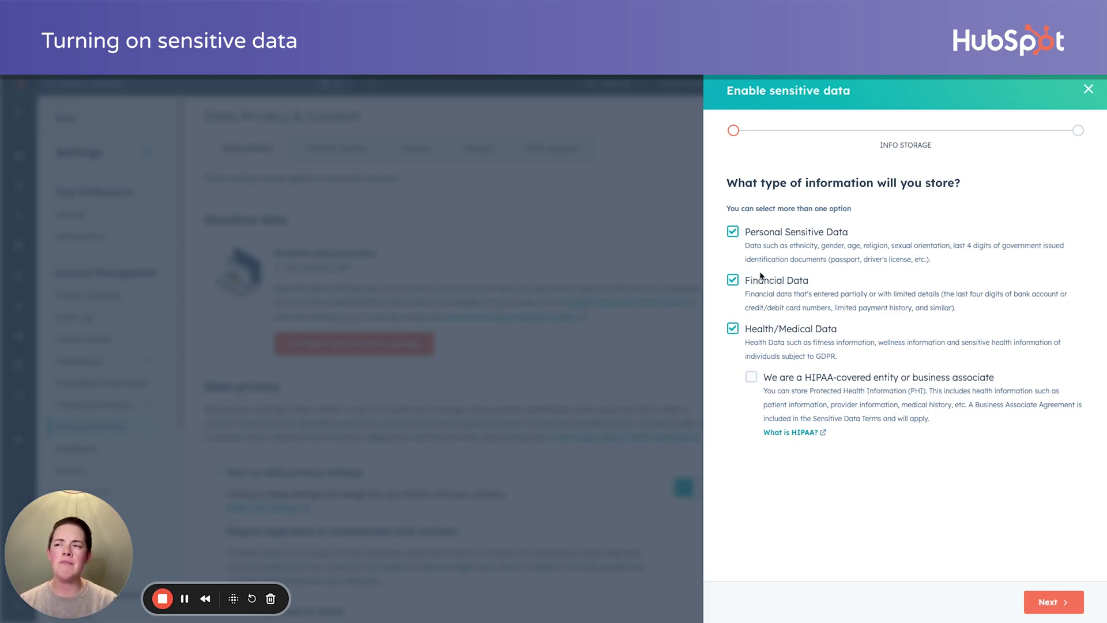
click(733, 329)
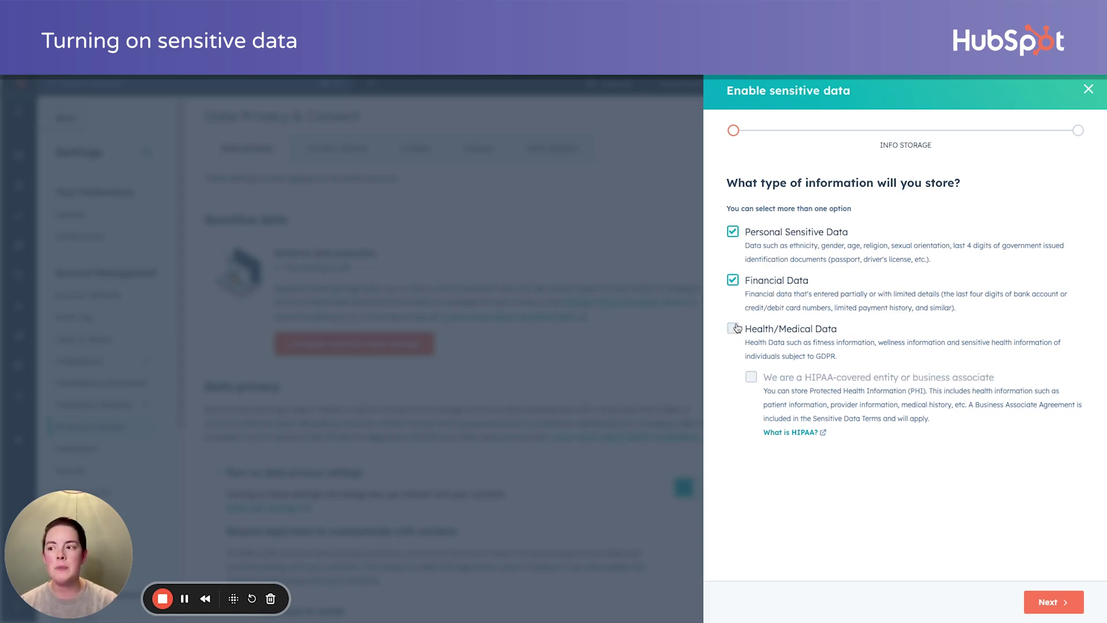
click(733, 330)
click(733, 280)
click(732, 329)
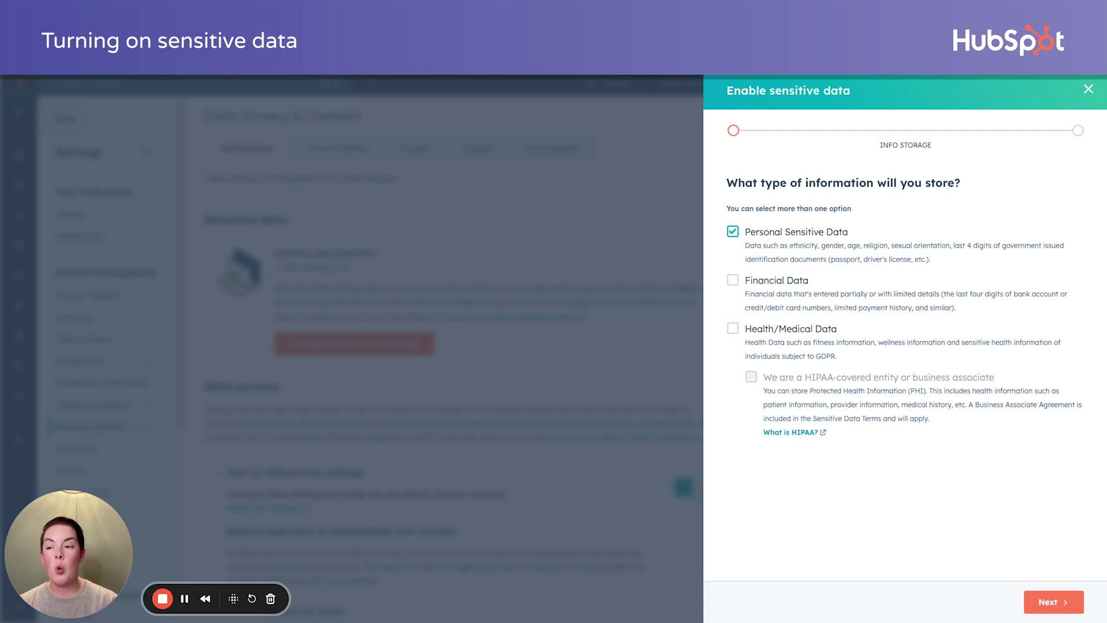
Continue to the terms, agree to the HubSpot Sensitive Data Terms and turn on the sensitive data settings.
click(1032, 598)
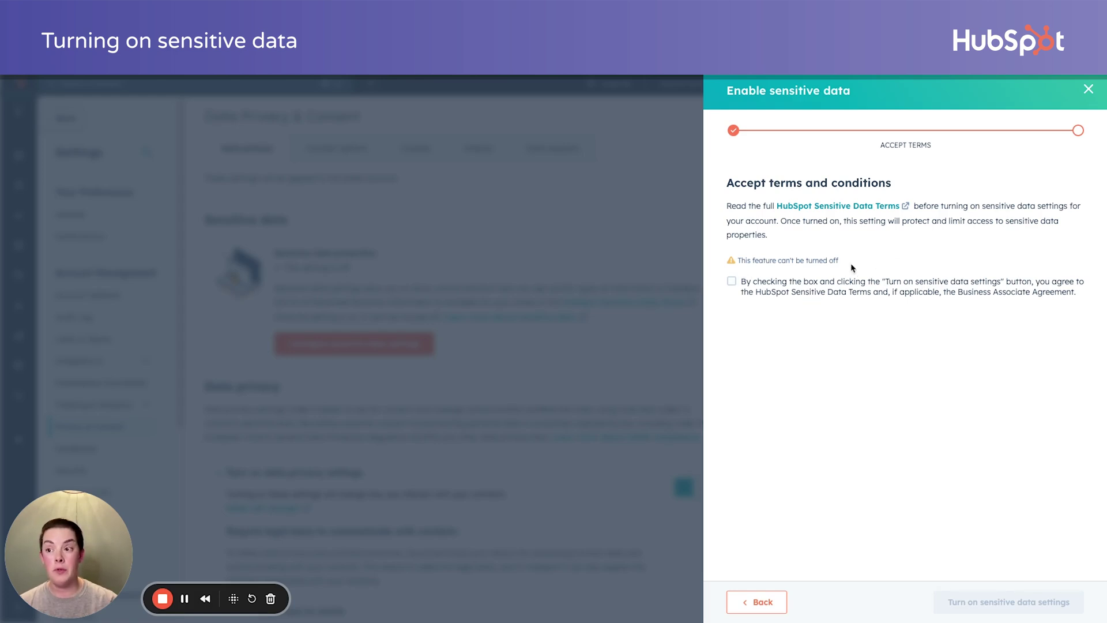
click(901, 246)
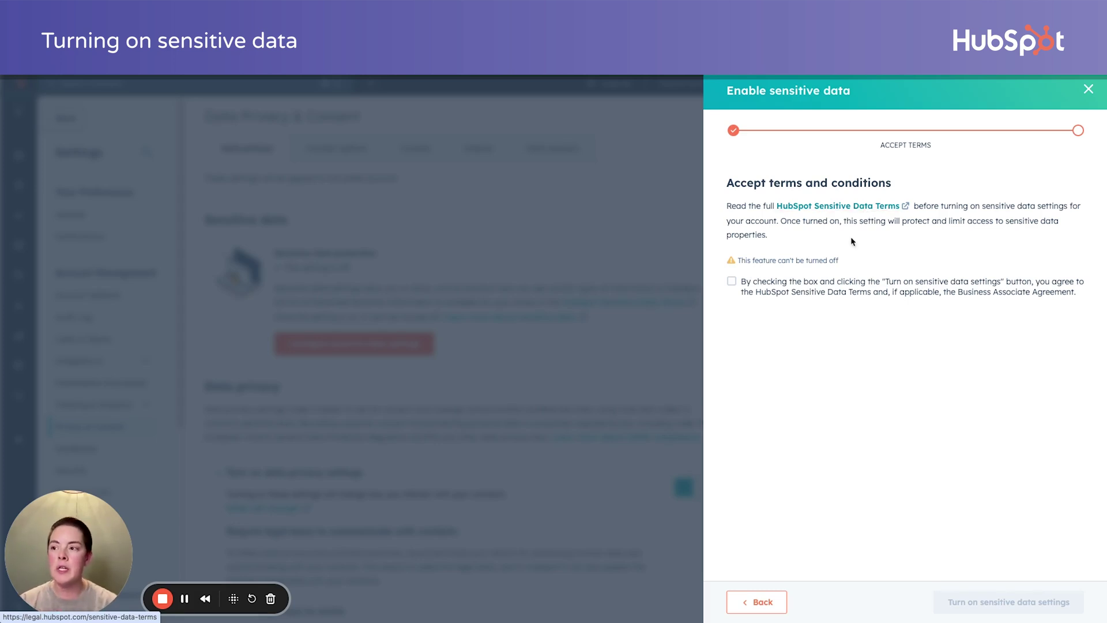
click(731, 283)
click(1012, 602)
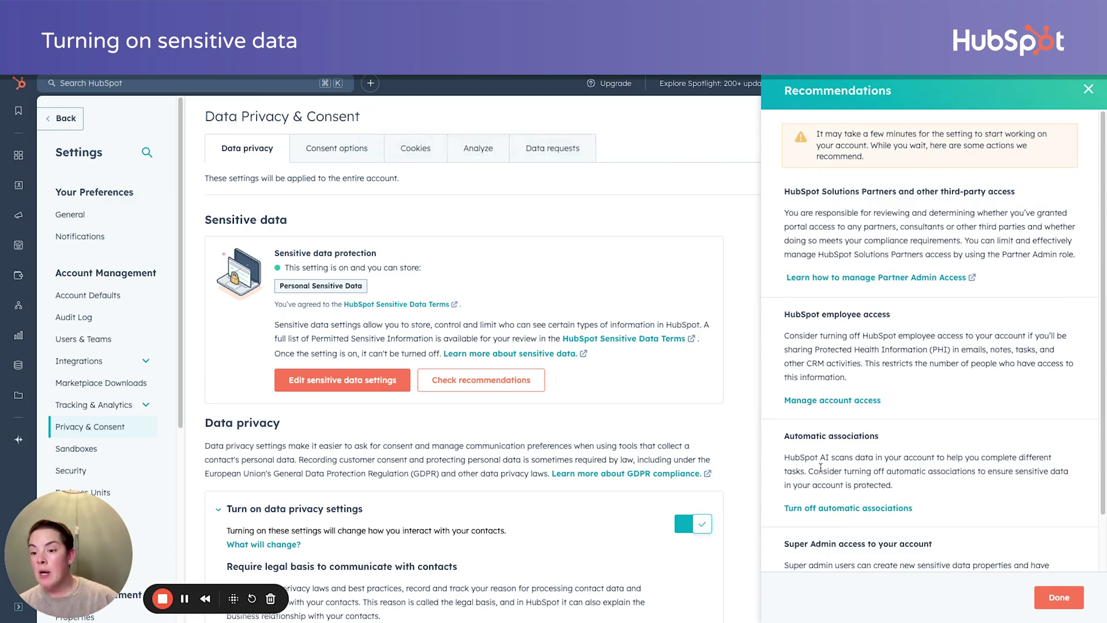
Review the recommended actions on partner access, employee access, automatic associations and Super Admin access.
scroll(895, 467, down, 1)
scroll(859, 321, up, 1)
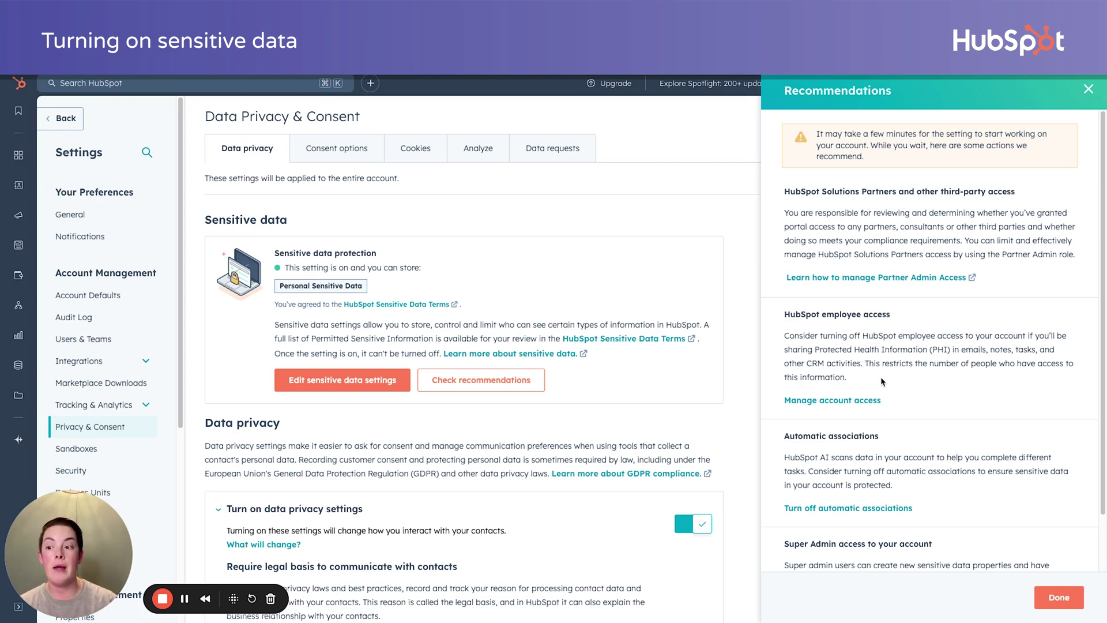
scroll(880, 376, down, 2)
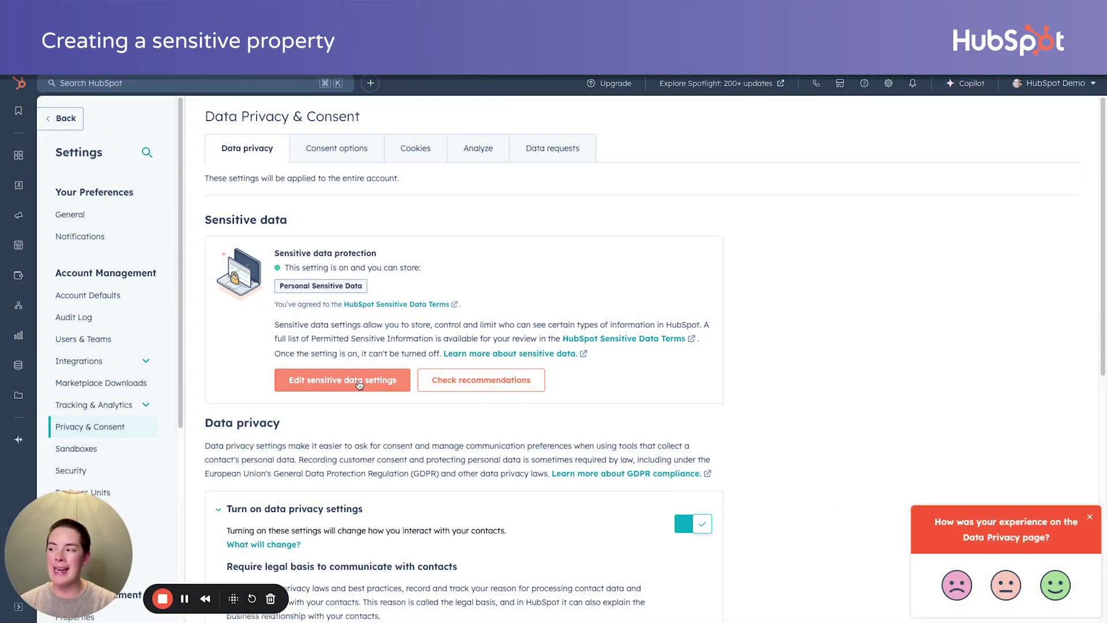
click(516, 387)
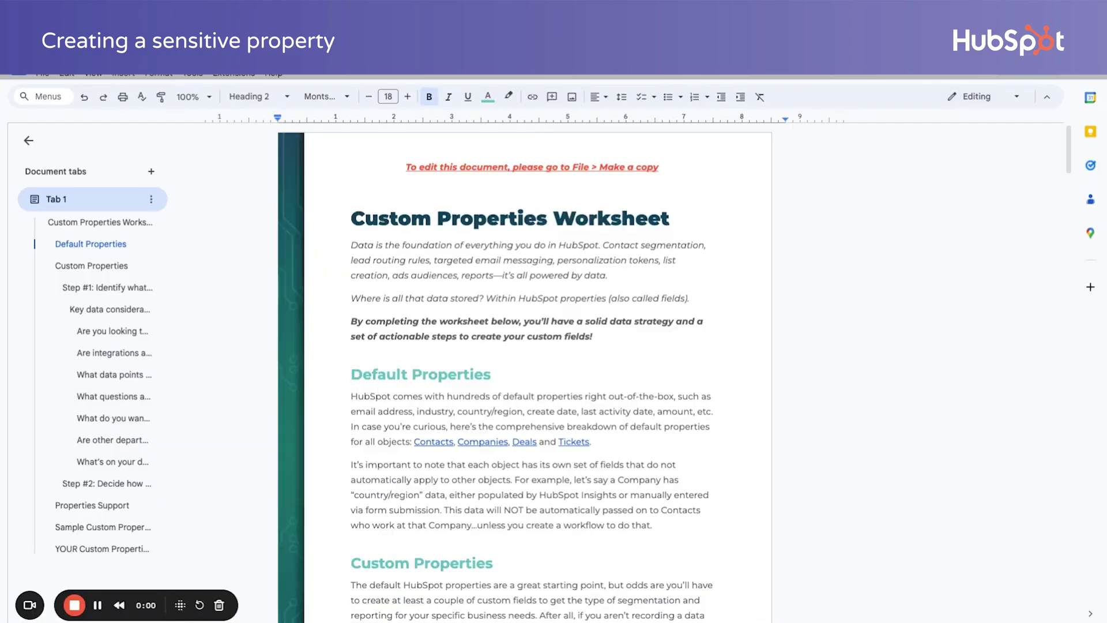
Switch to the Custom Properties Worksheet and read through it down to the Sample Custom Properties Matrix.
scroll(525, 369, down, 15)
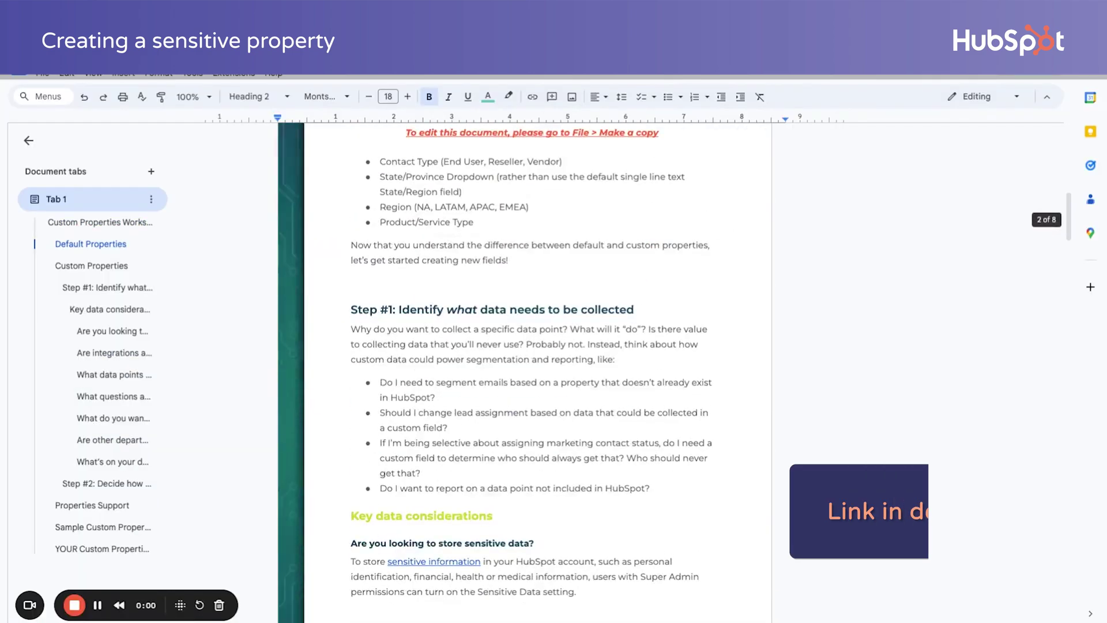
scroll(525, 369, down, 15)
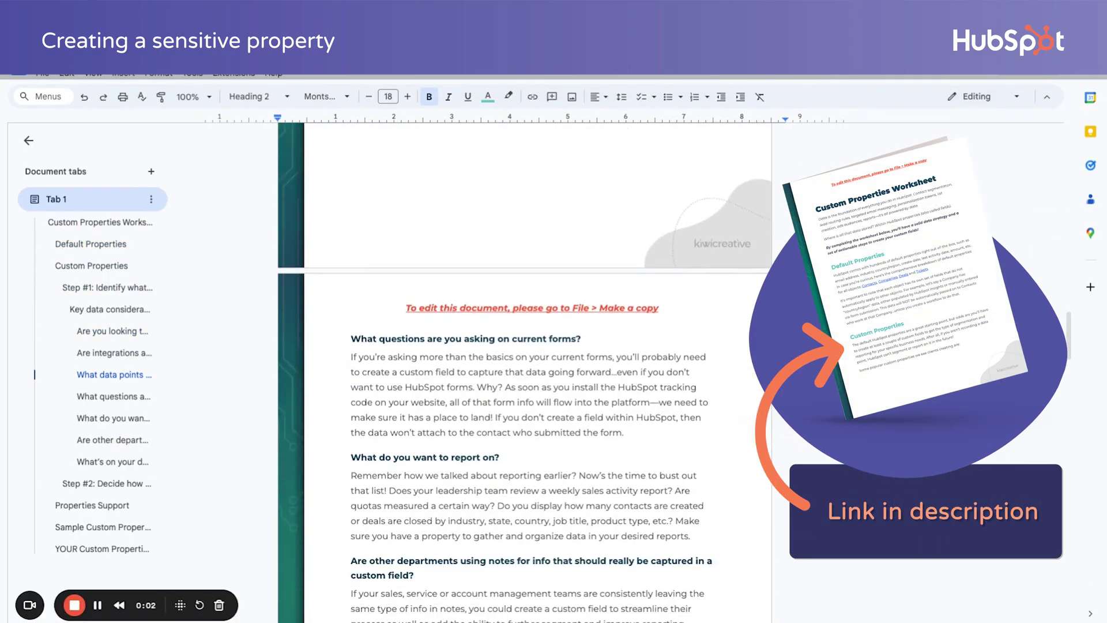
scroll(524, 369, down, 20)
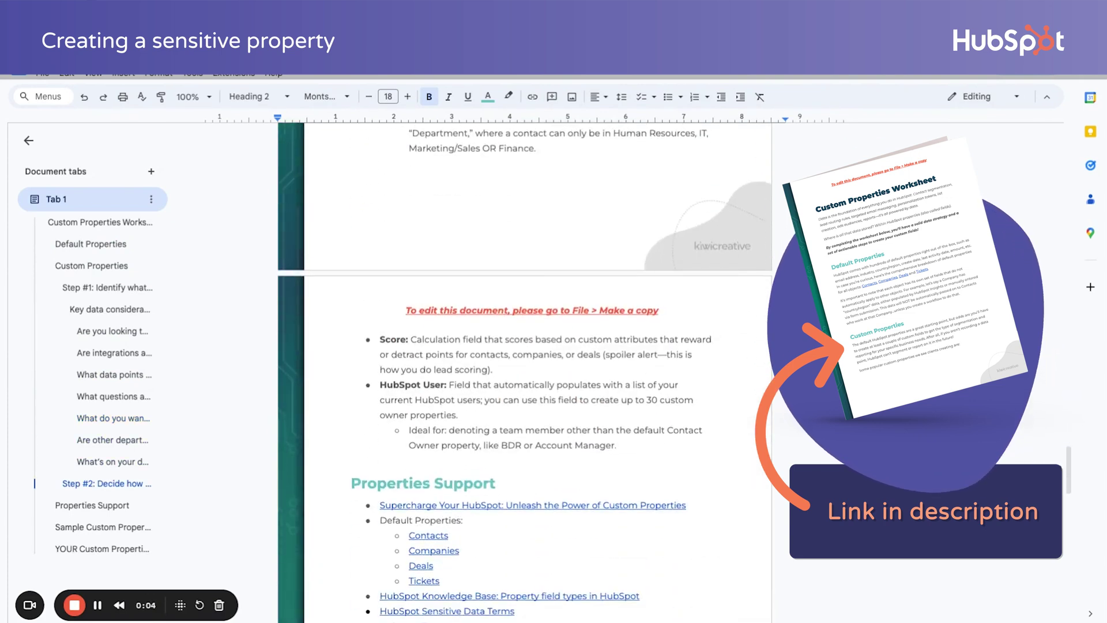
scroll(632, 364, down, 7)
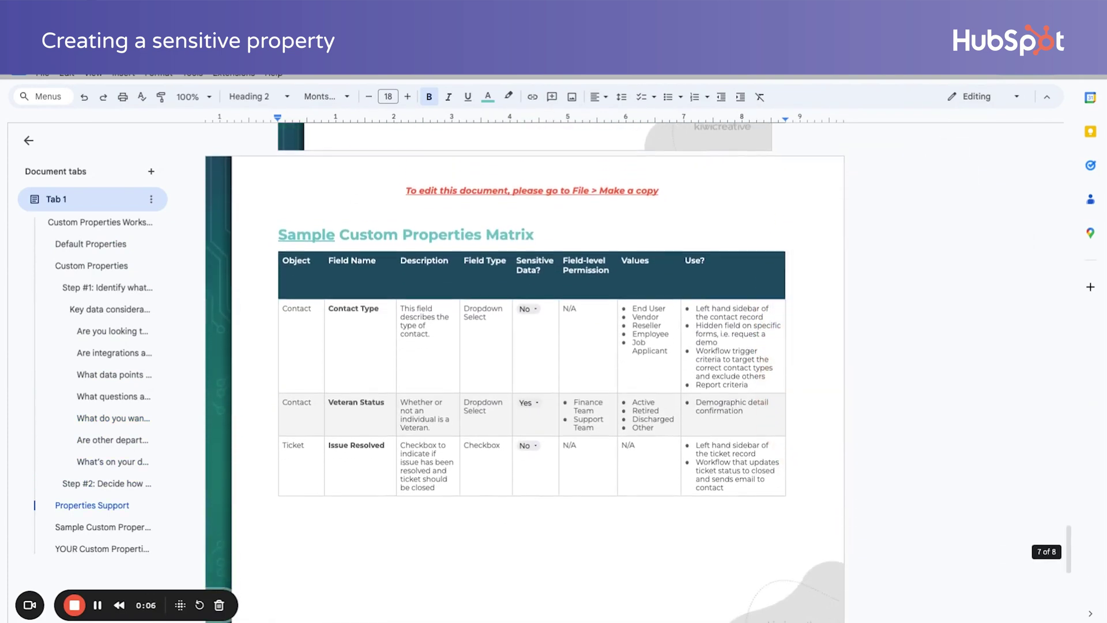
click(527, 381)
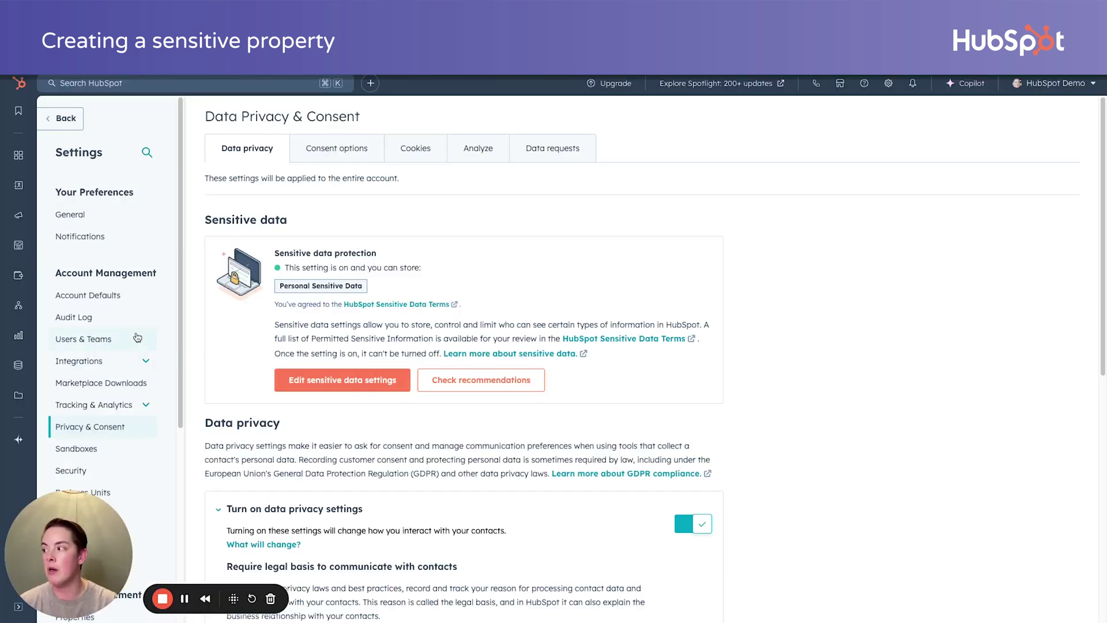
Return to the HubSpot settings and open the Properties page under Data Management.
scroll(150, 346, down, 5)
drag(141, 290, 56, 290)
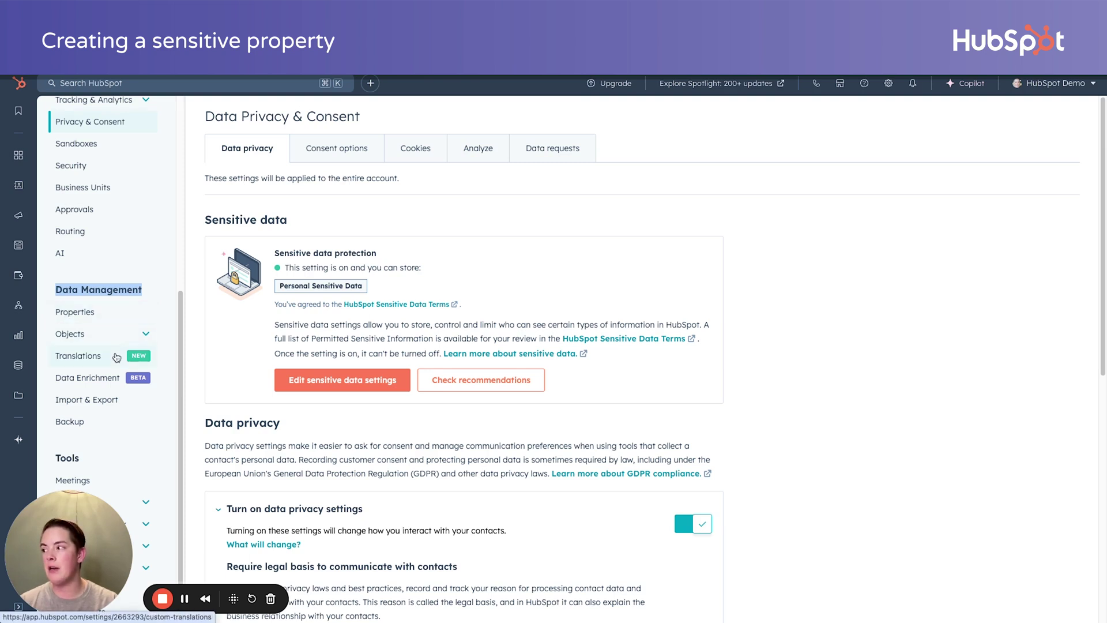
click(93, 316)
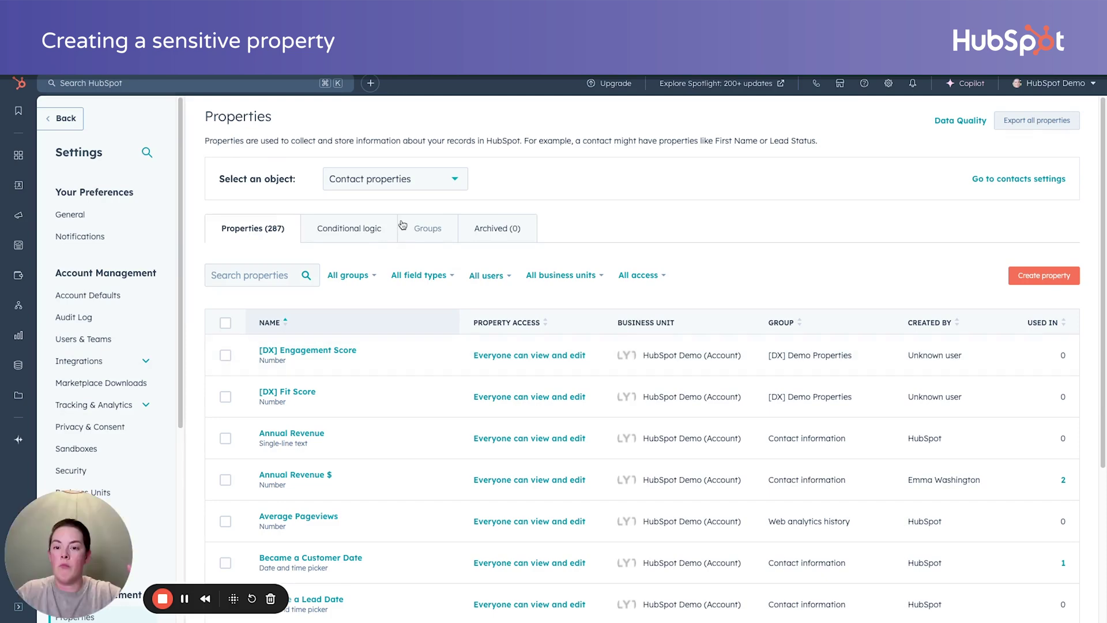
Start a new contact property and label it Veteran Status.
text(Verte)
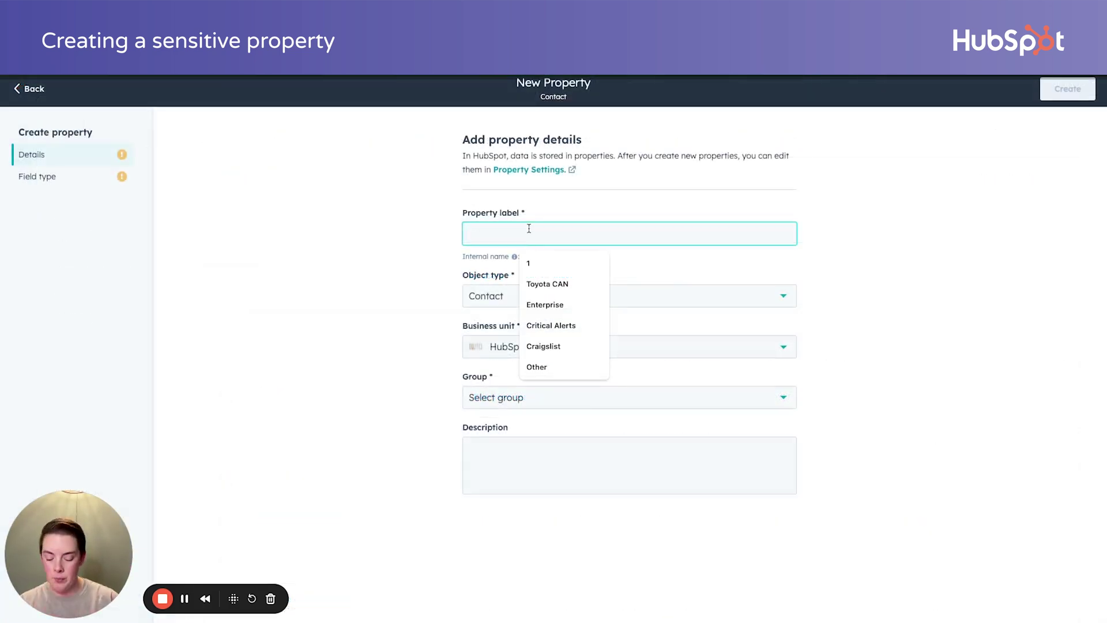
key(BackSpace)
key(BackSpace)
key(BackSpace)
key(BackSpace)
key(BackSpace)
key(BackSpace)
key(BackSpace)
text(teran Stats)
key(BackSpace)
text(us)
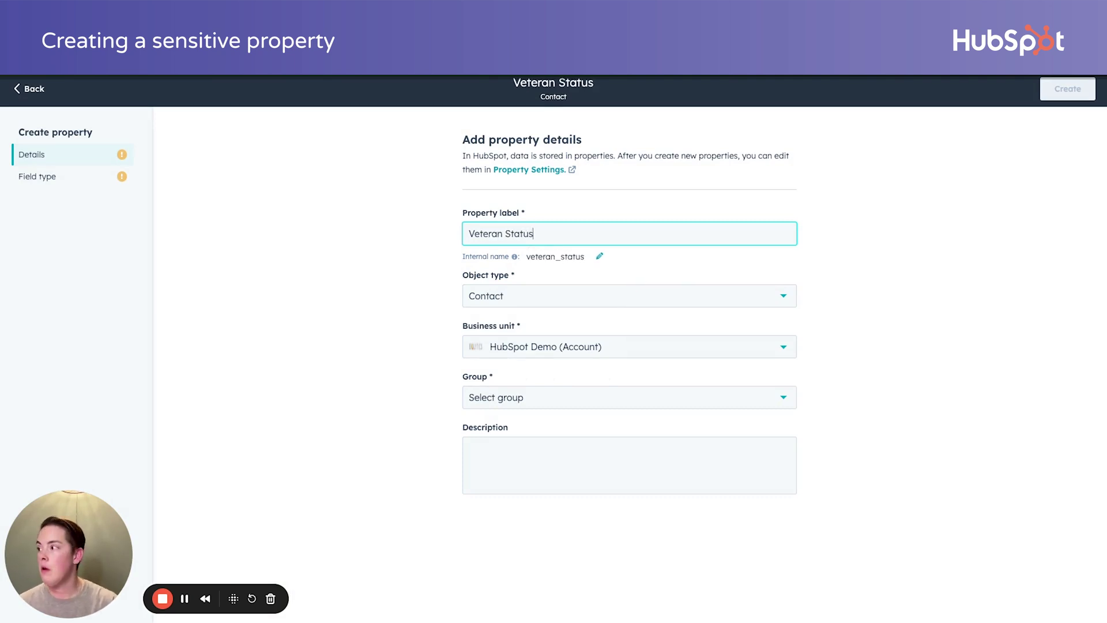
Assign the new property to the Contact information group.
click(552, 402)
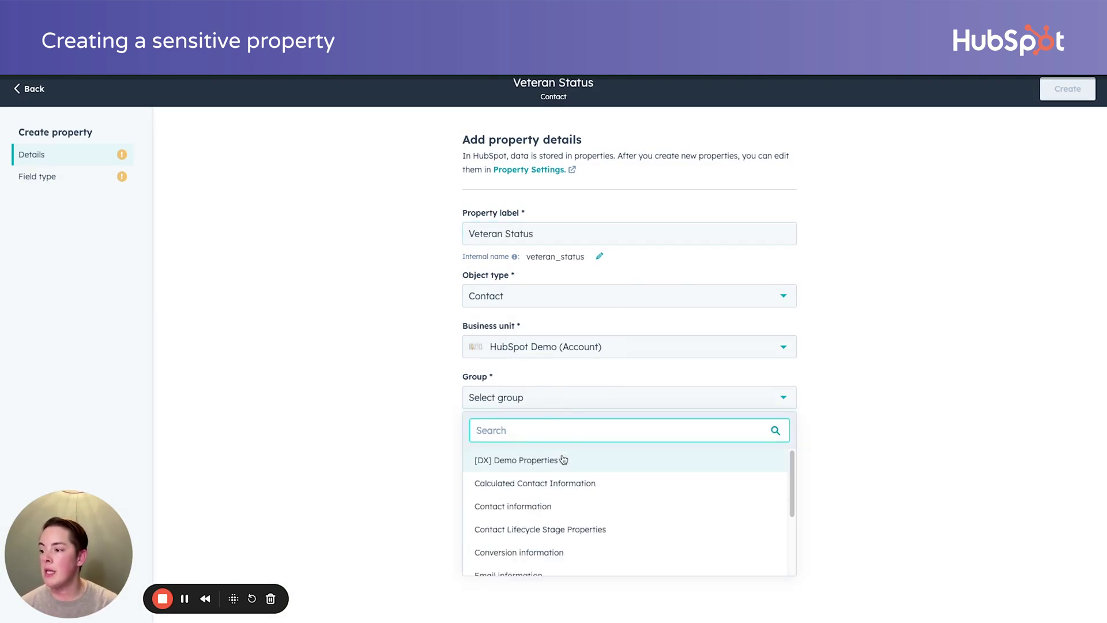
scroll(563, 461, down, 3)
scroll(583, 542, up, 5)
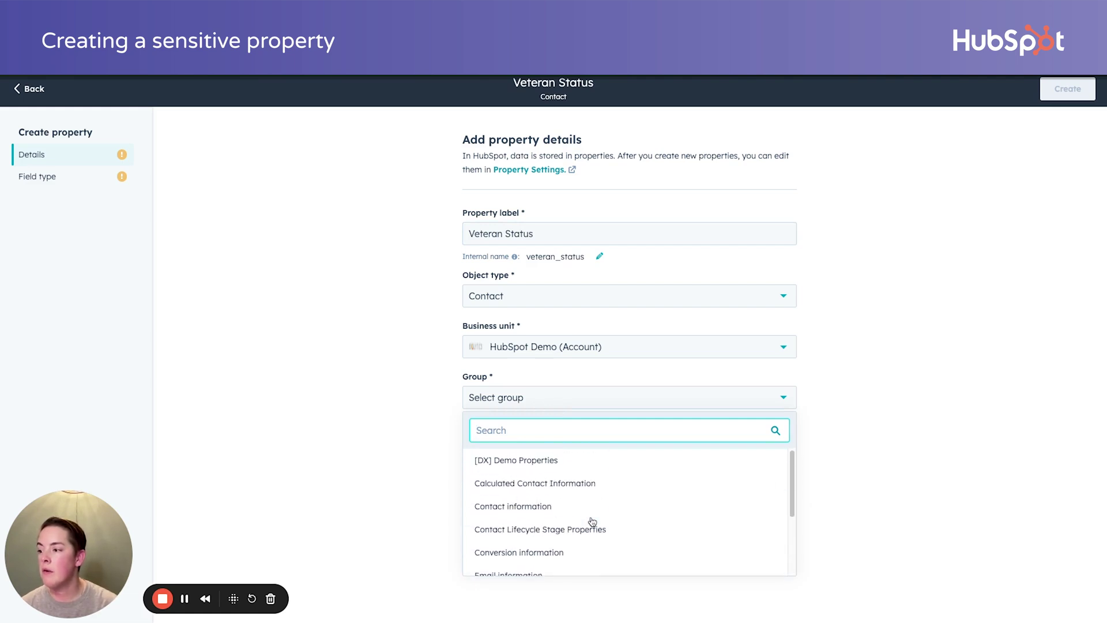
click(596, 504)
click(74, 184)
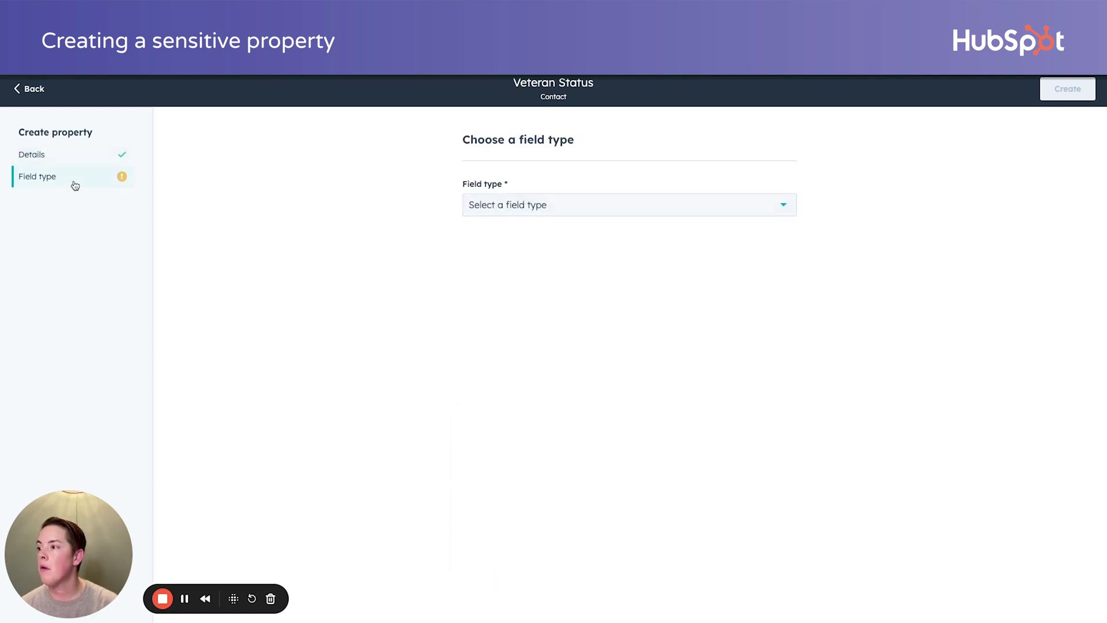
click(537, 214)
scroll(610, 365, down, 3)
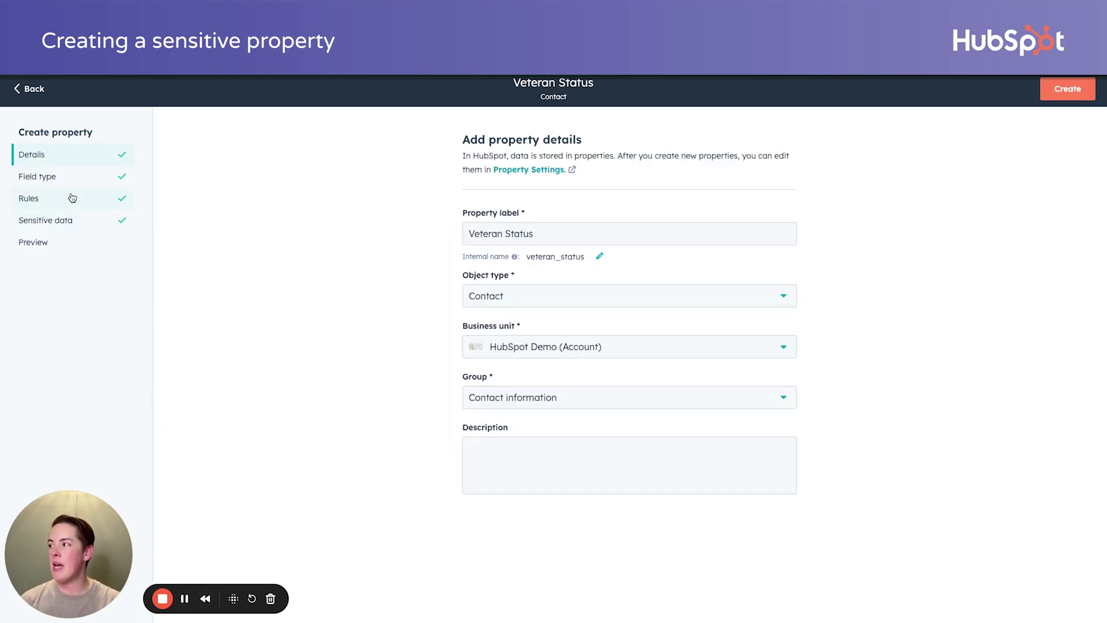
Set the Veteran Status property's field type to Dropdown select.
click(75, 184)
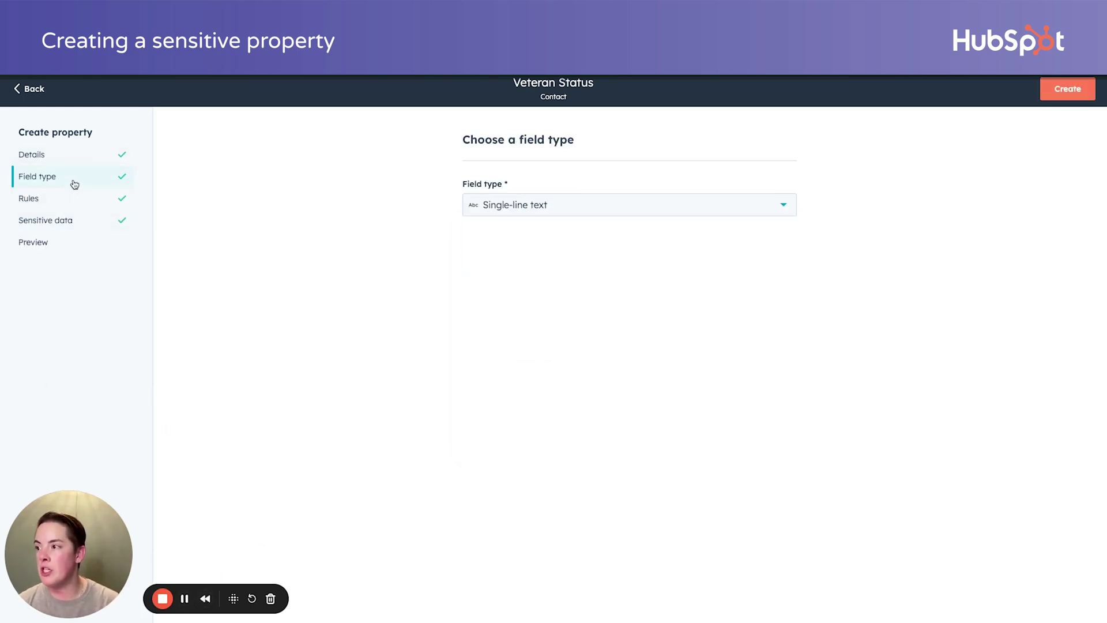
click(551, 210)
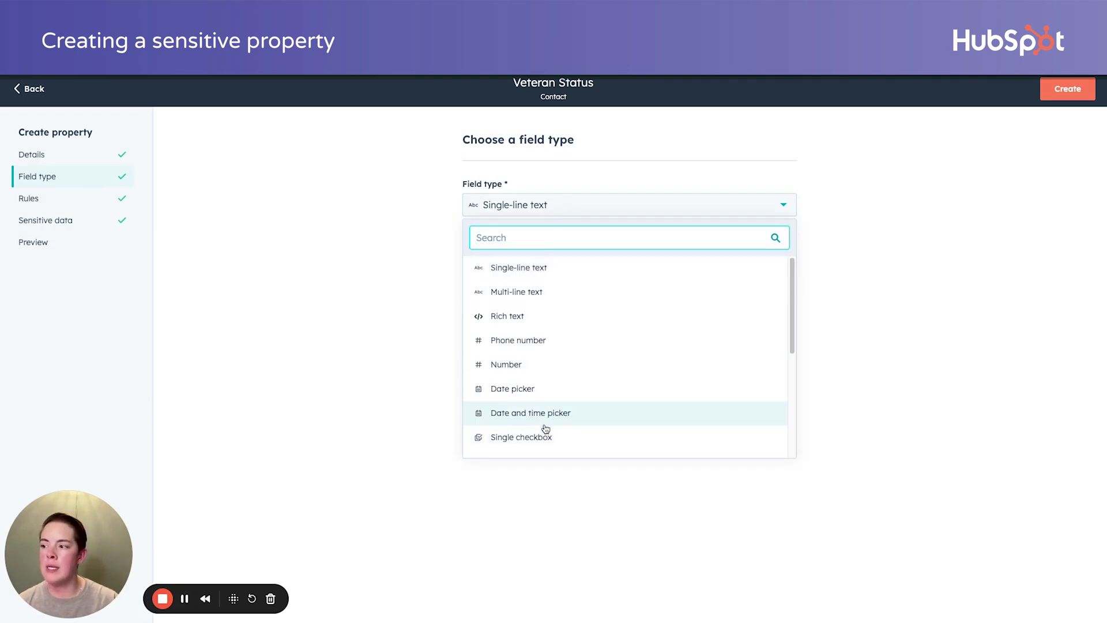
scroll(544, 425, down, 3)
click(552, 363)
Add the dropdown options Active, Retired, Discharged and Other to the property.
click(478, 365)
text(Active)
key(Return)
text(Retired)
key(Return)
text(Discharged)
key(Return)
text(Other)
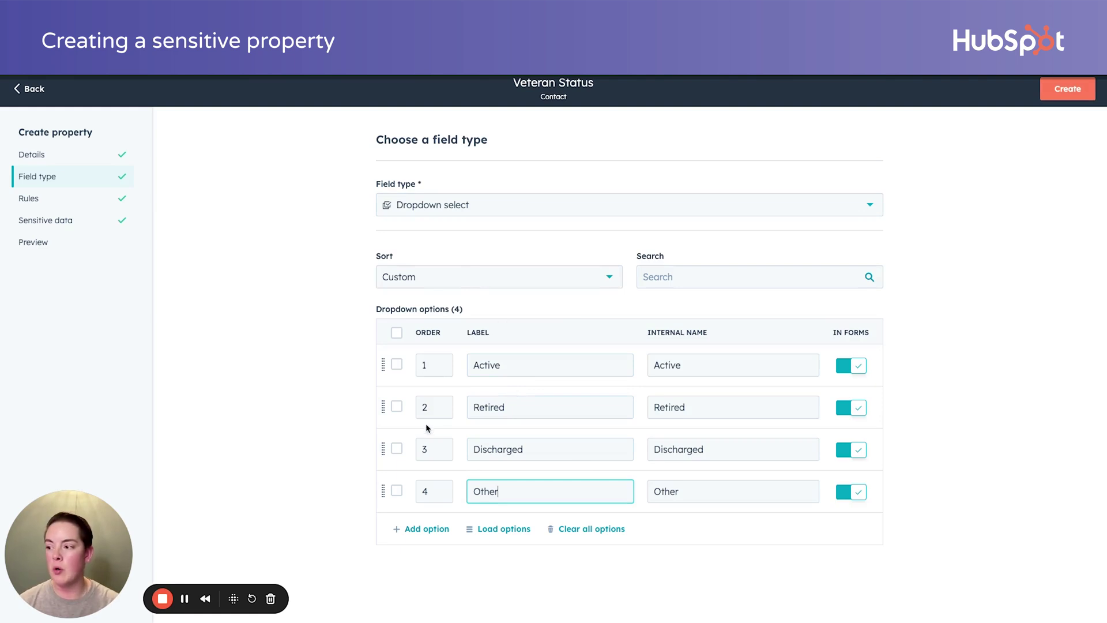
Try showing the property in forms in its visibility rules, then turn that option back off.
click(98, 201)
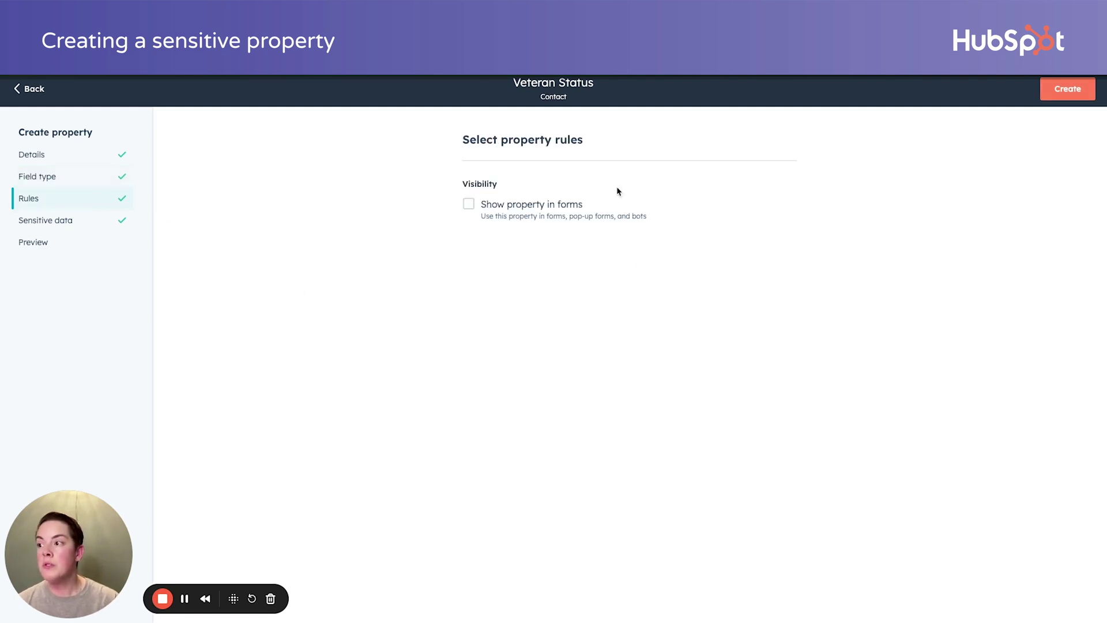
click(469, 206)
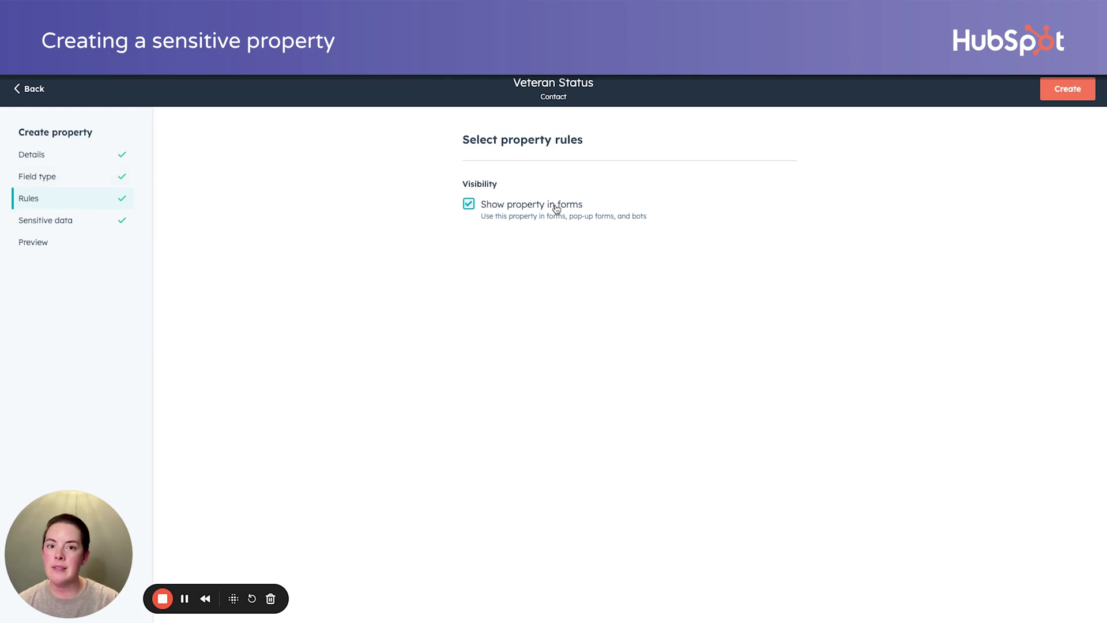
click(468, 206)
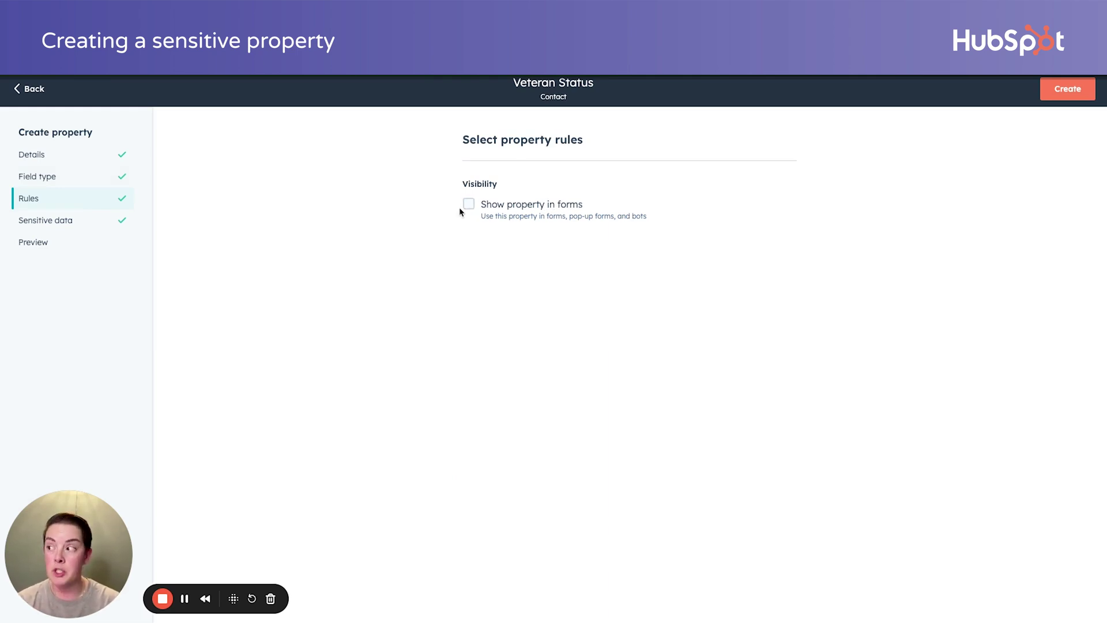
Classify the Veteran Status property as Sensitive data and give Everyone access to view and edit it.
click(57, 223)
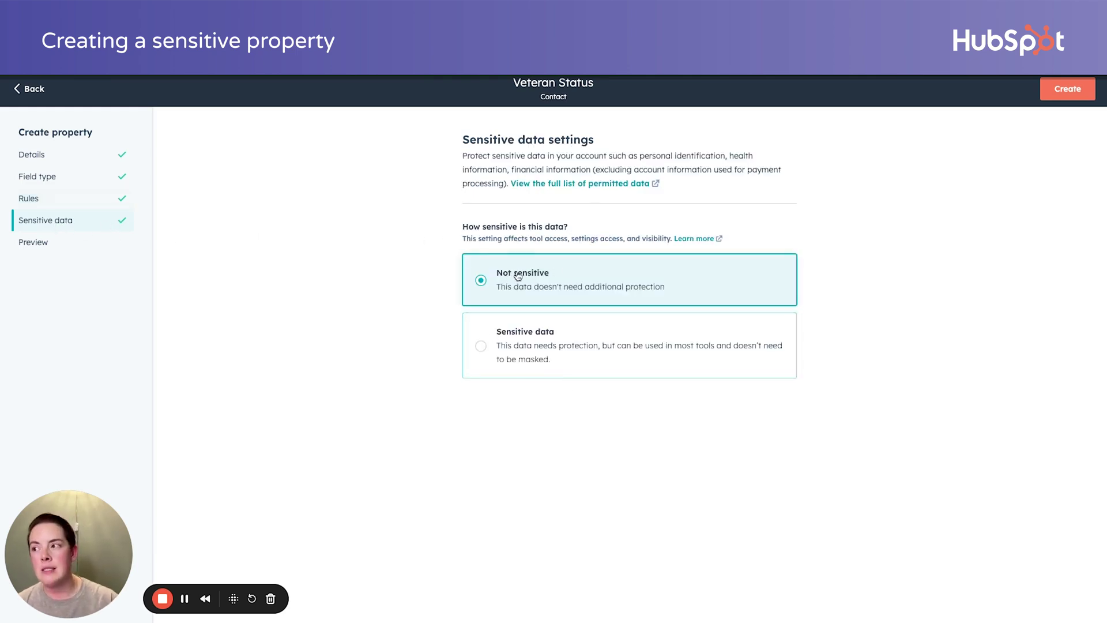
click(556, 349)
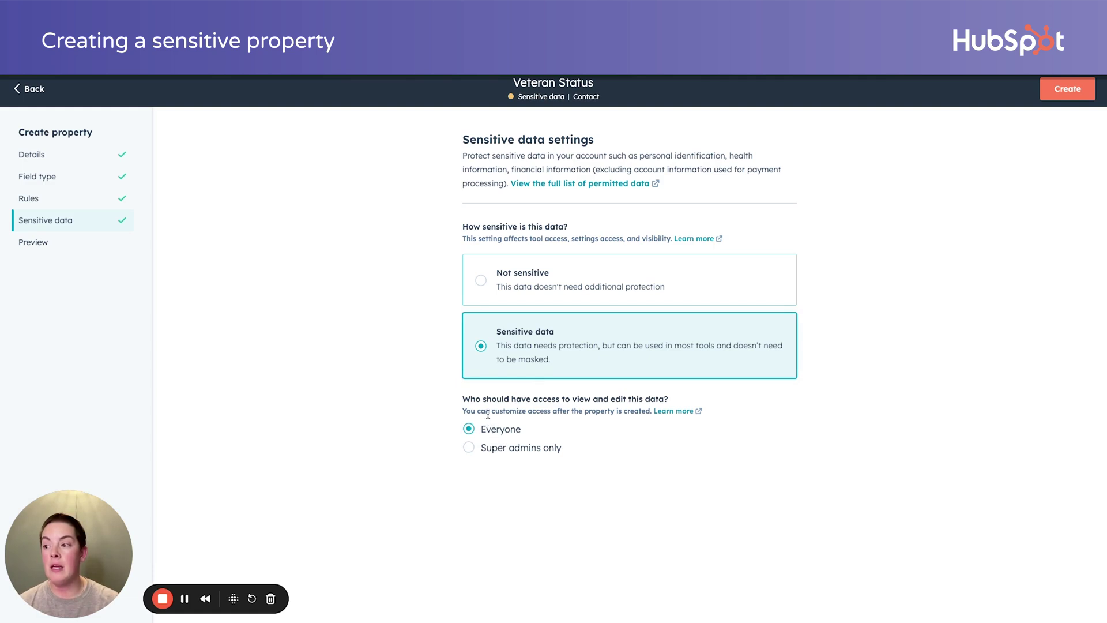
click(501, 451)
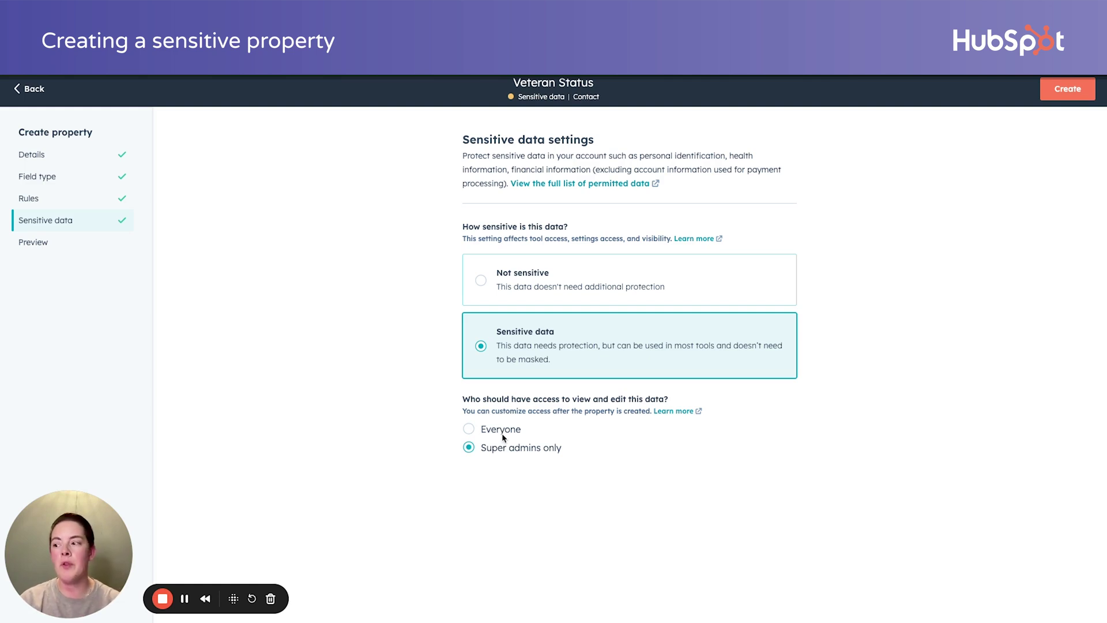
click(505, 433)
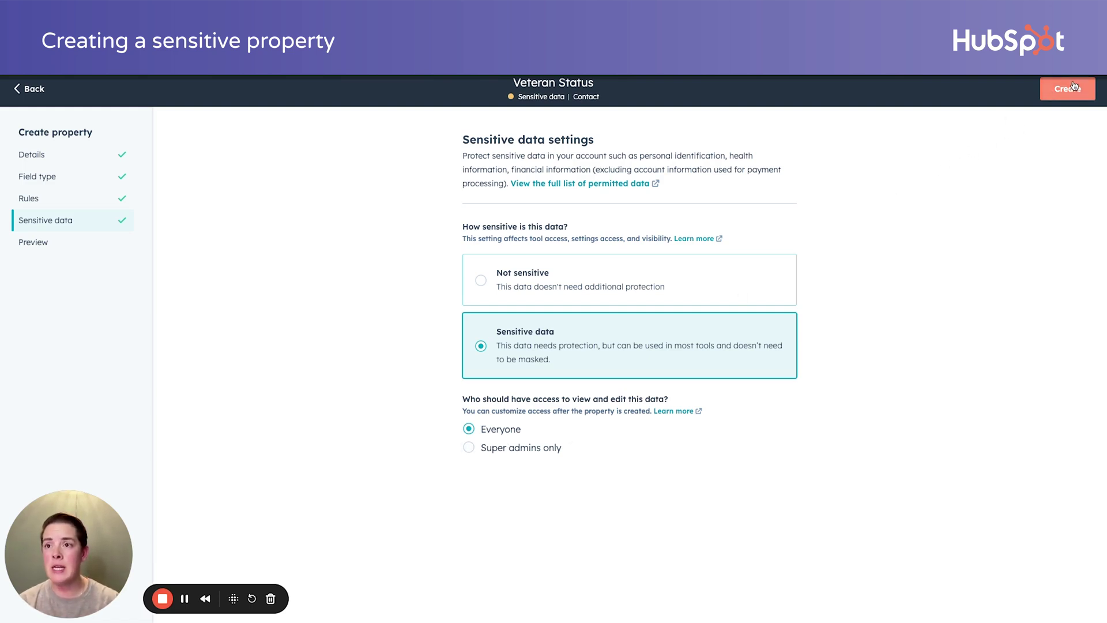
Preview the Veteran Status dropdown and create the property.
click(60, 241)
click(499, 196)
click(531, 320)
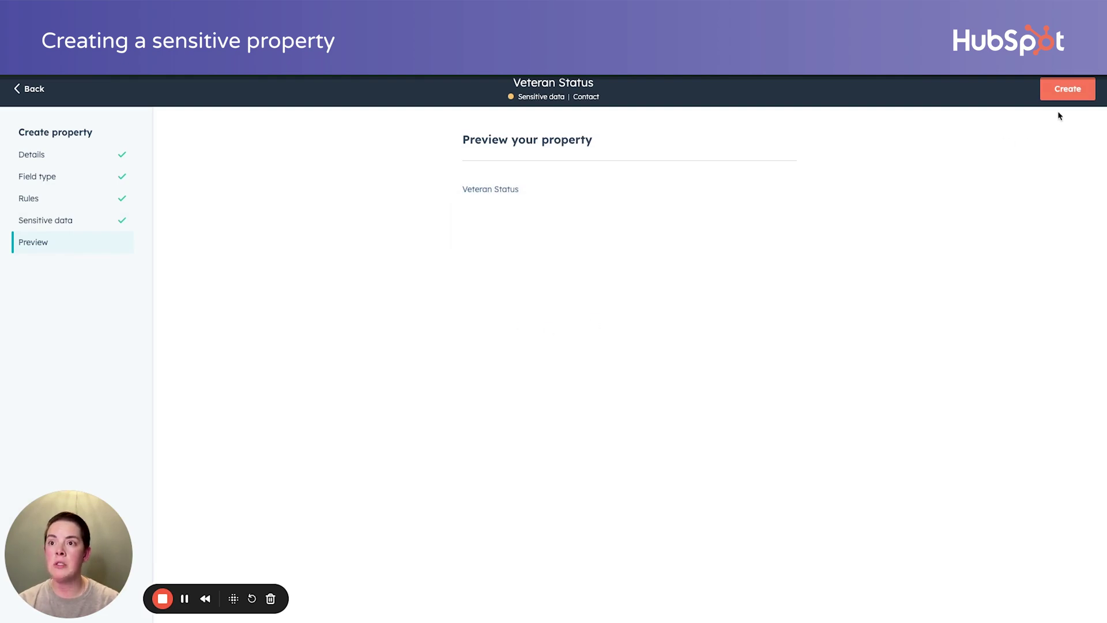
click(1067, 89)
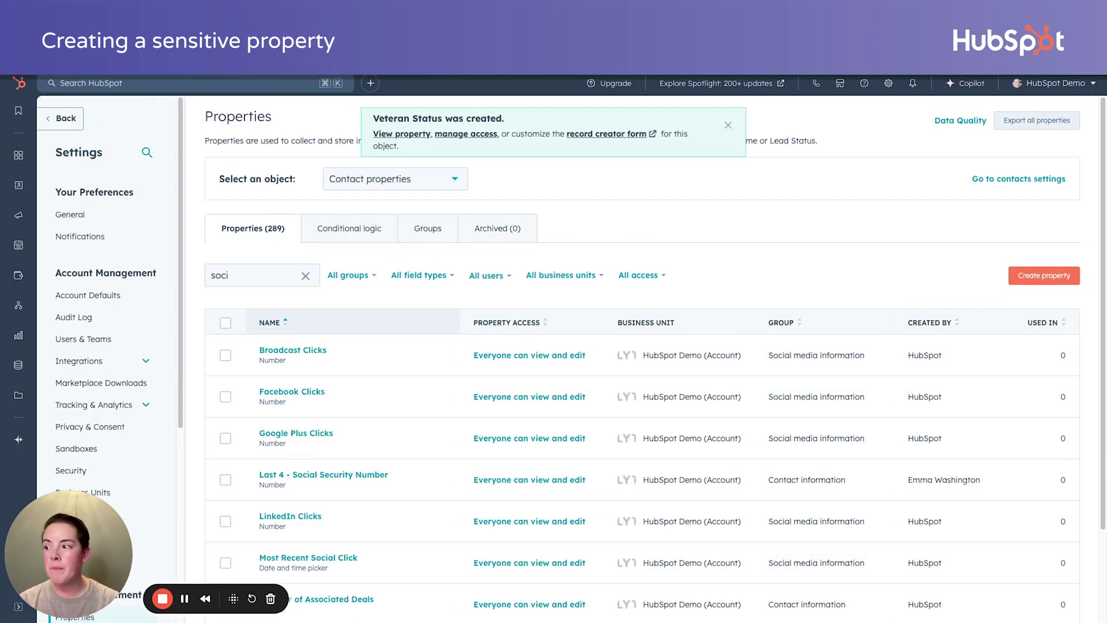
Search the contact properties for "veteran", replacing the existing search term.
double_click(282, 275)
text(cetera)
key(BackSpace)
key(BackSpace)
key(BackSpace)
key(BackSpace)
key(BackSpace)
key(BackSpace)
text(vereran)
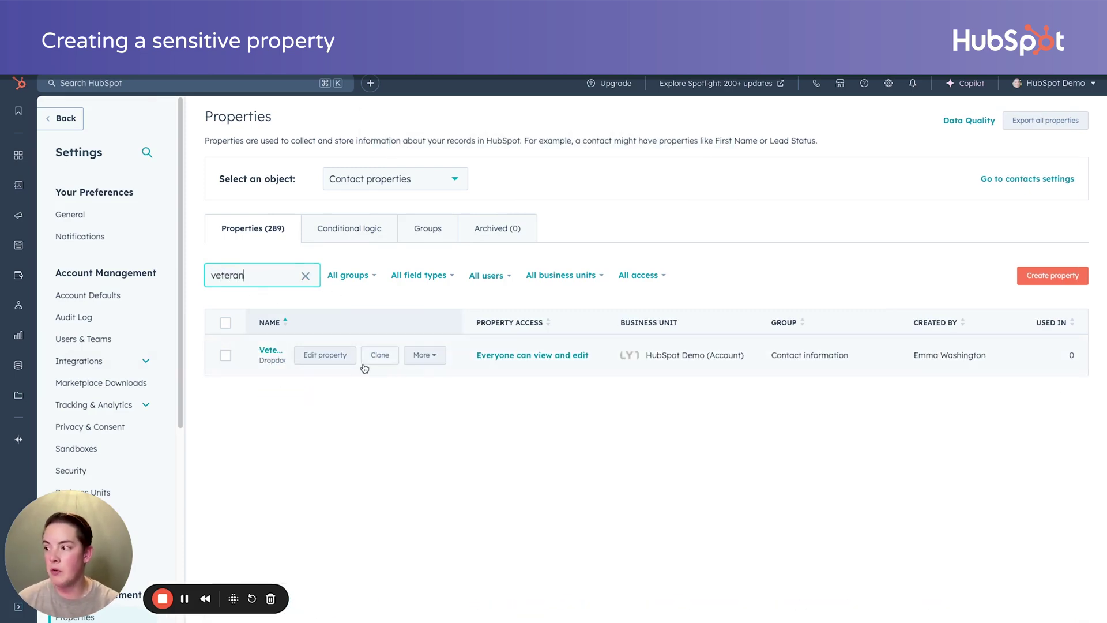
Examine the Veteran Status property's sensitive data settings and the note on changing them, and return to the properties list.
click(325, 354)
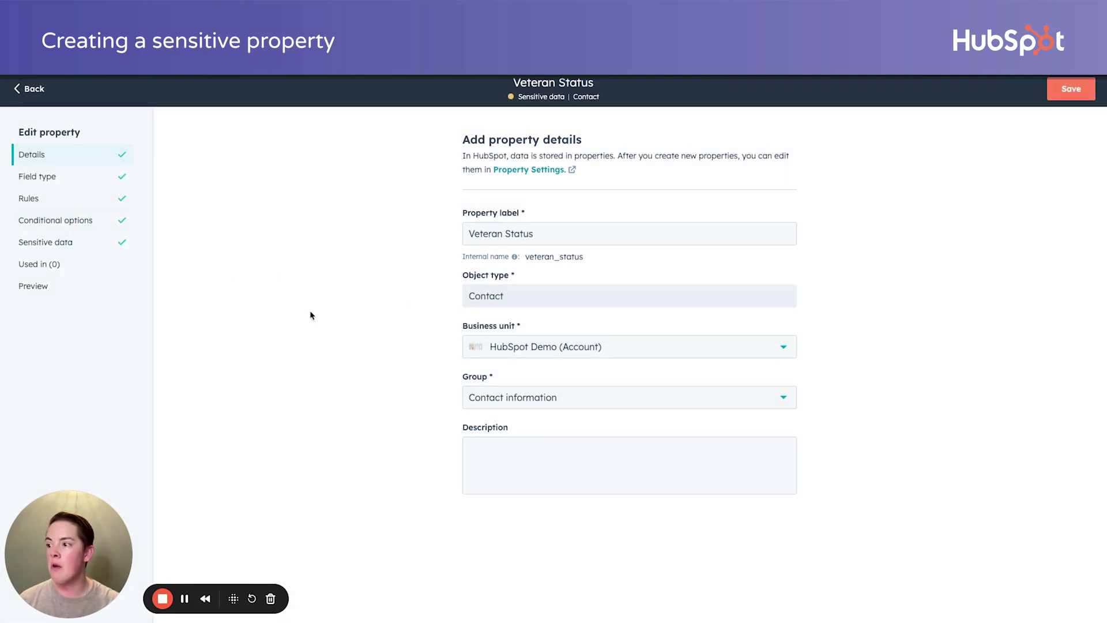
click(102, 248)
drag(537, 253, 461, 255)
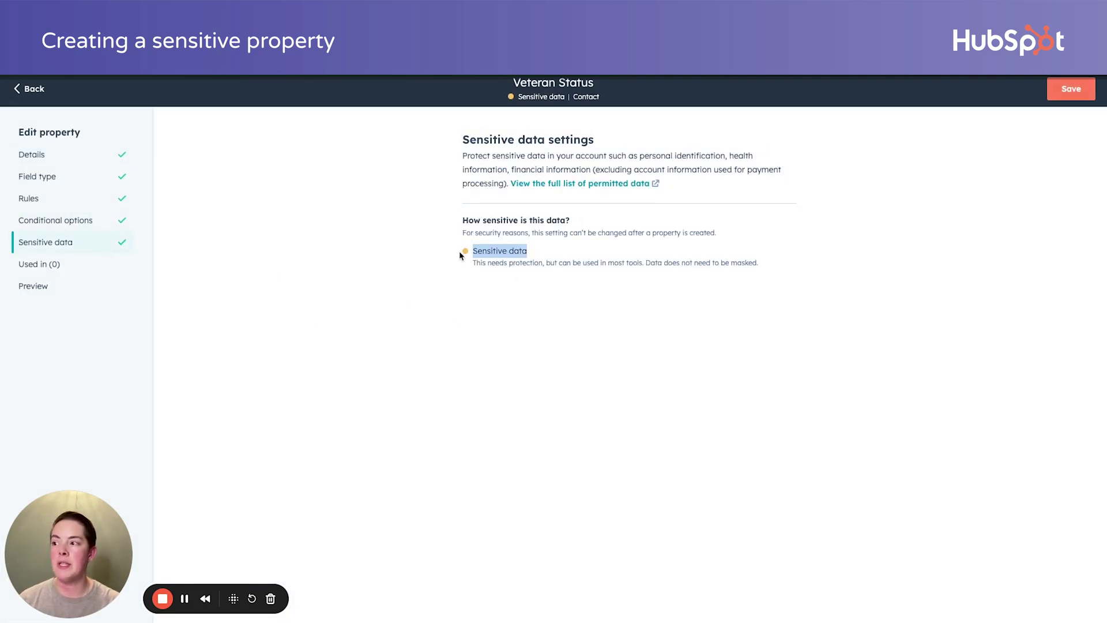
drag(732, 234, 437, 234)
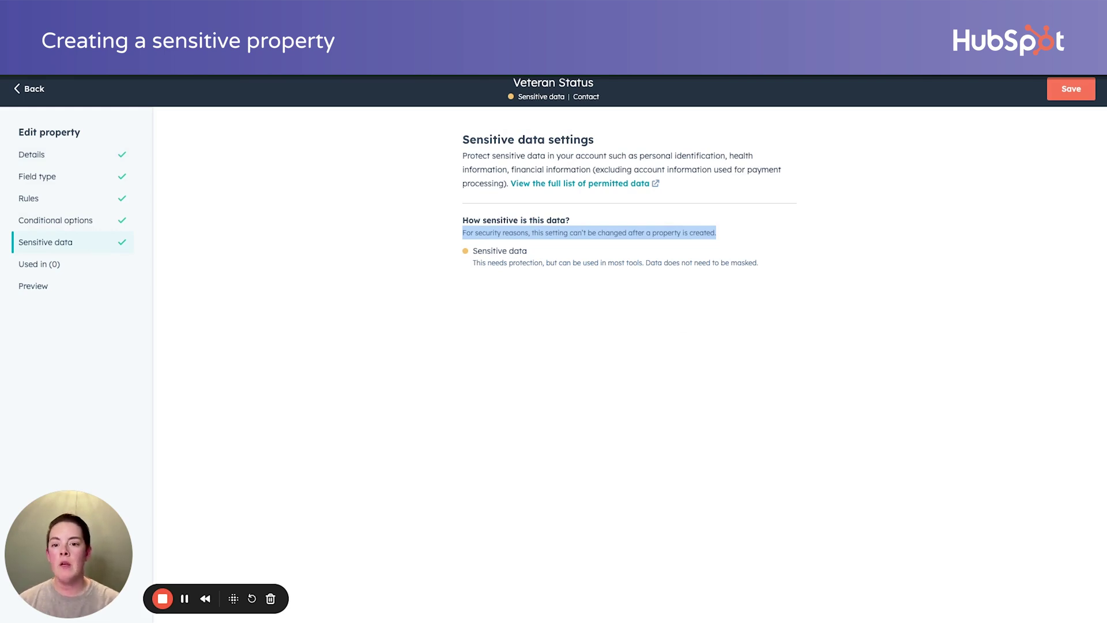
click(27, 89)
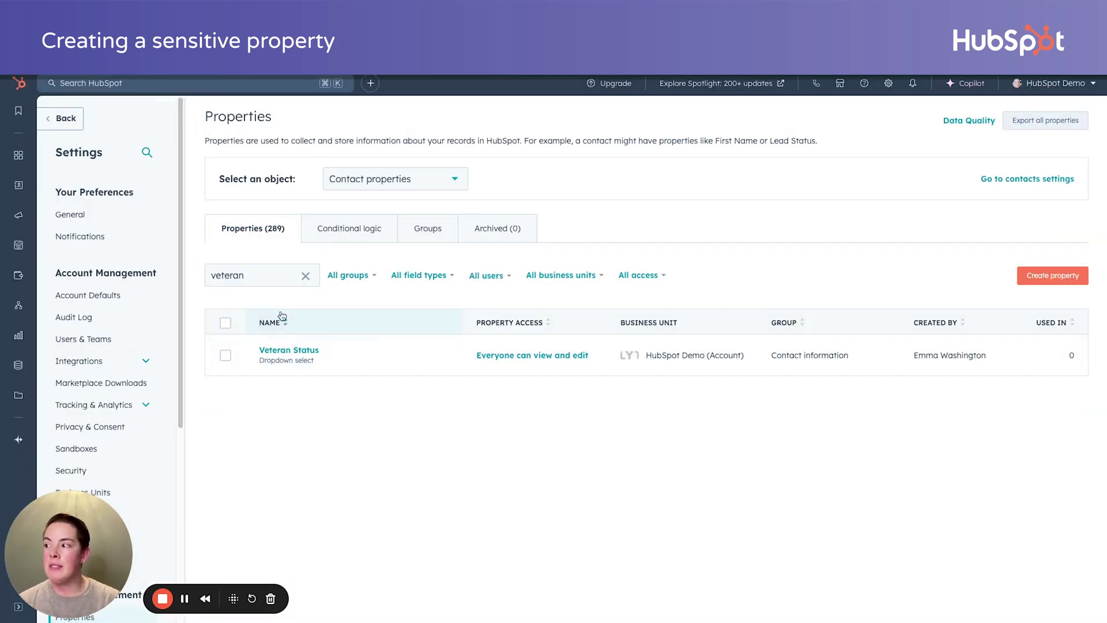